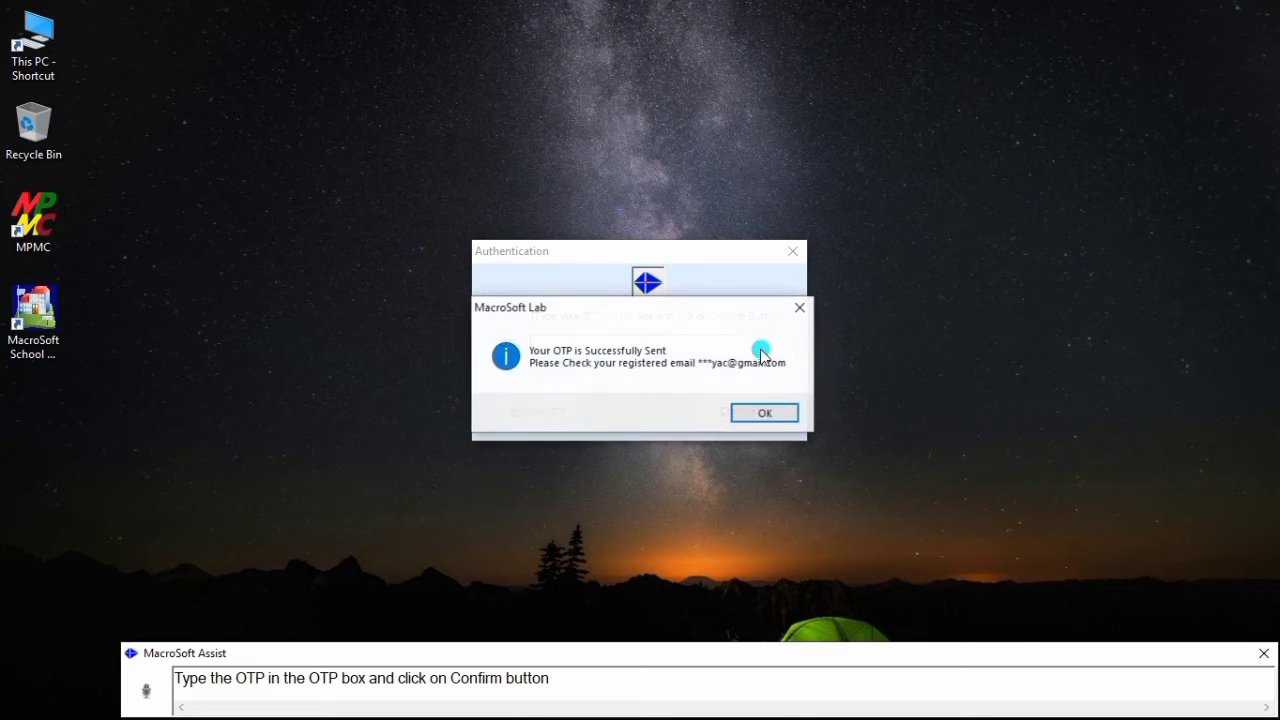
Dismiss the OTP notice, enter the emailed OTP in the authentication dialog and confirm it
click(758, 410)
click(721, 345)
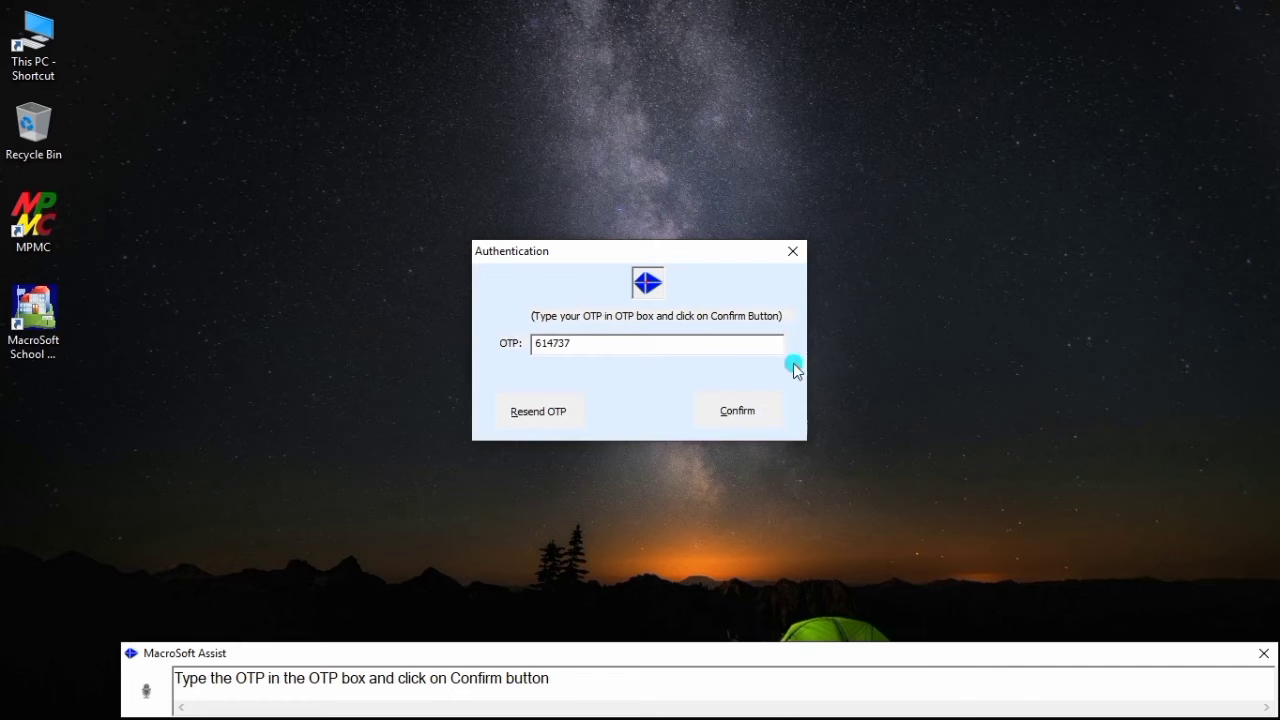
click(748, 408)
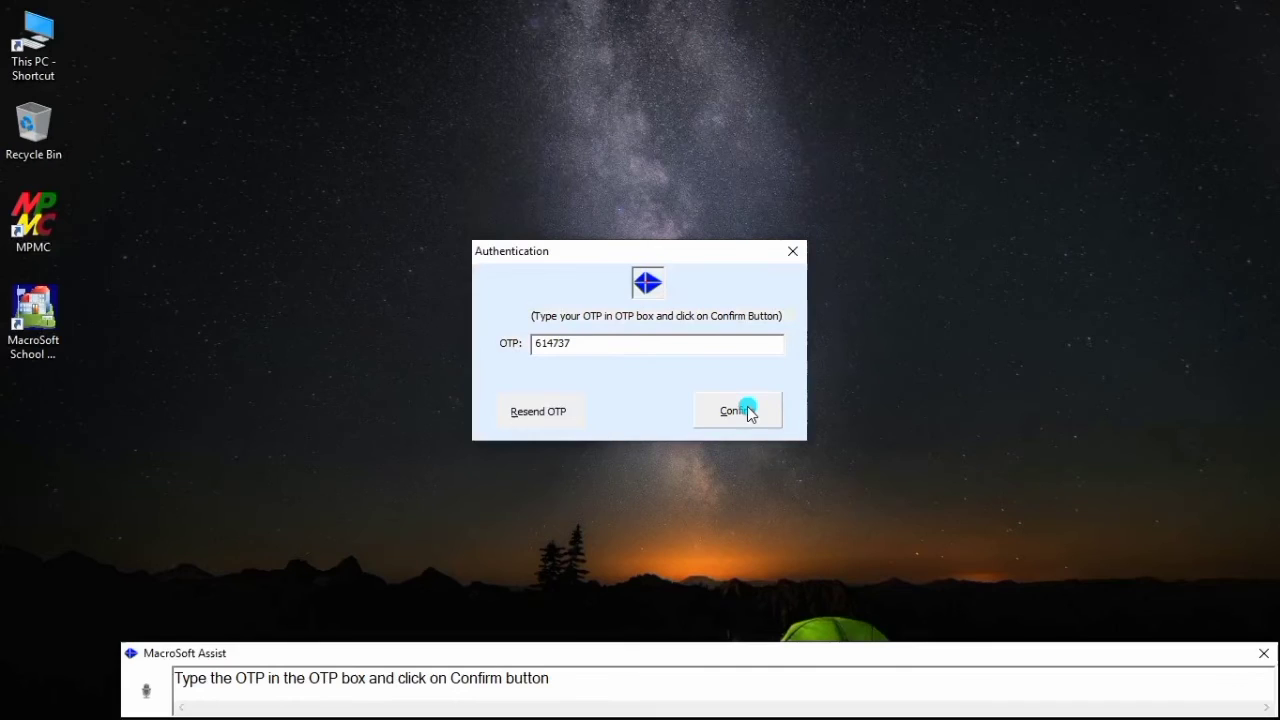
click(749, 411)
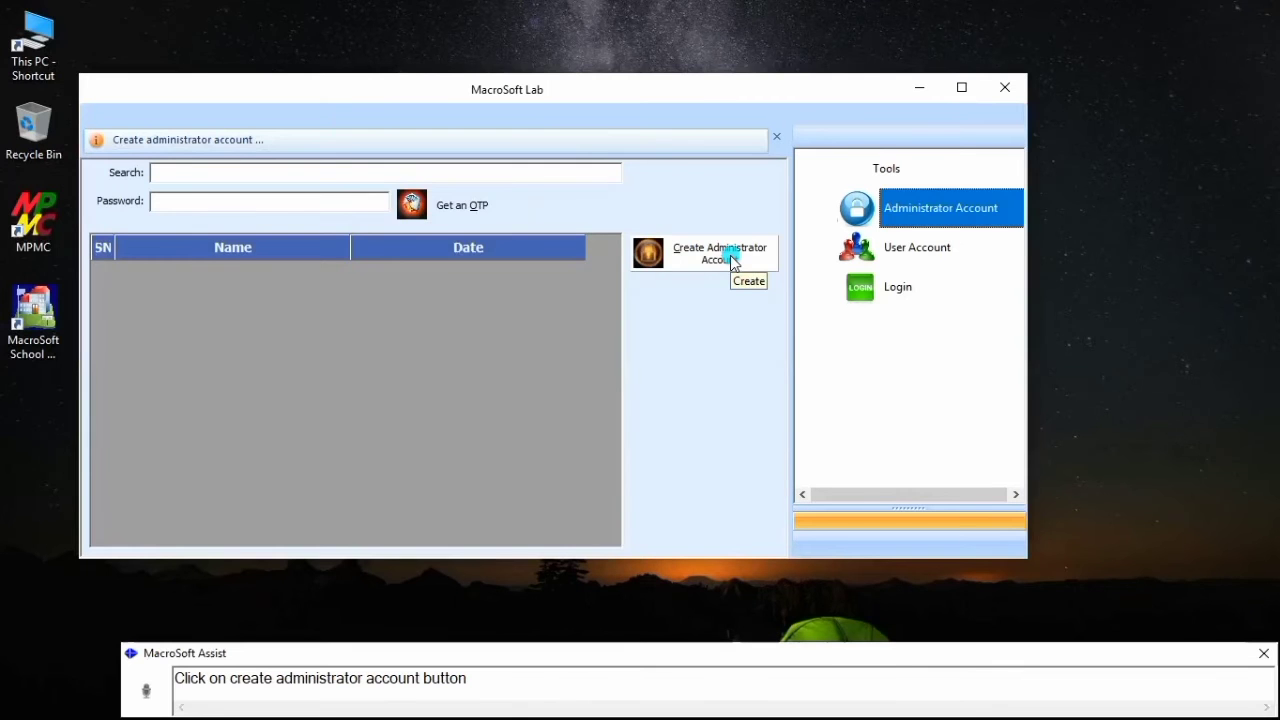
Create an administrator account named Admin, entering its password twice and the OTP
click(730, 258)
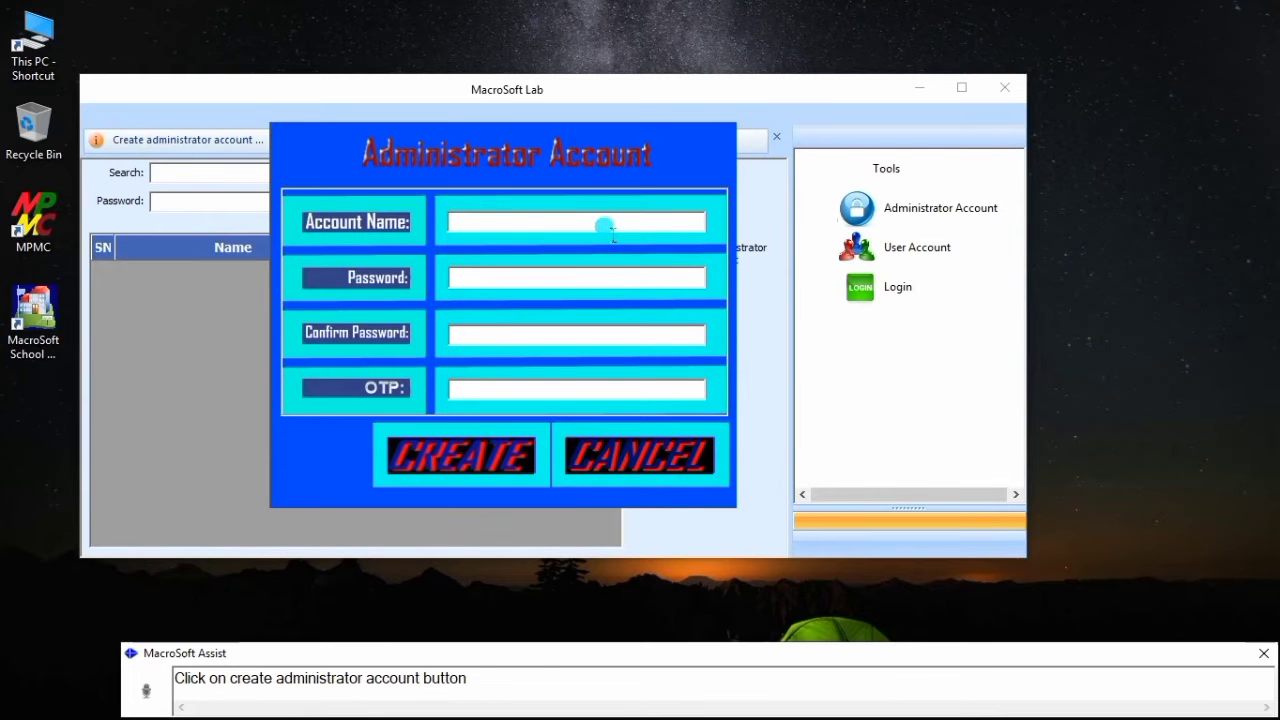
click(612, 228)
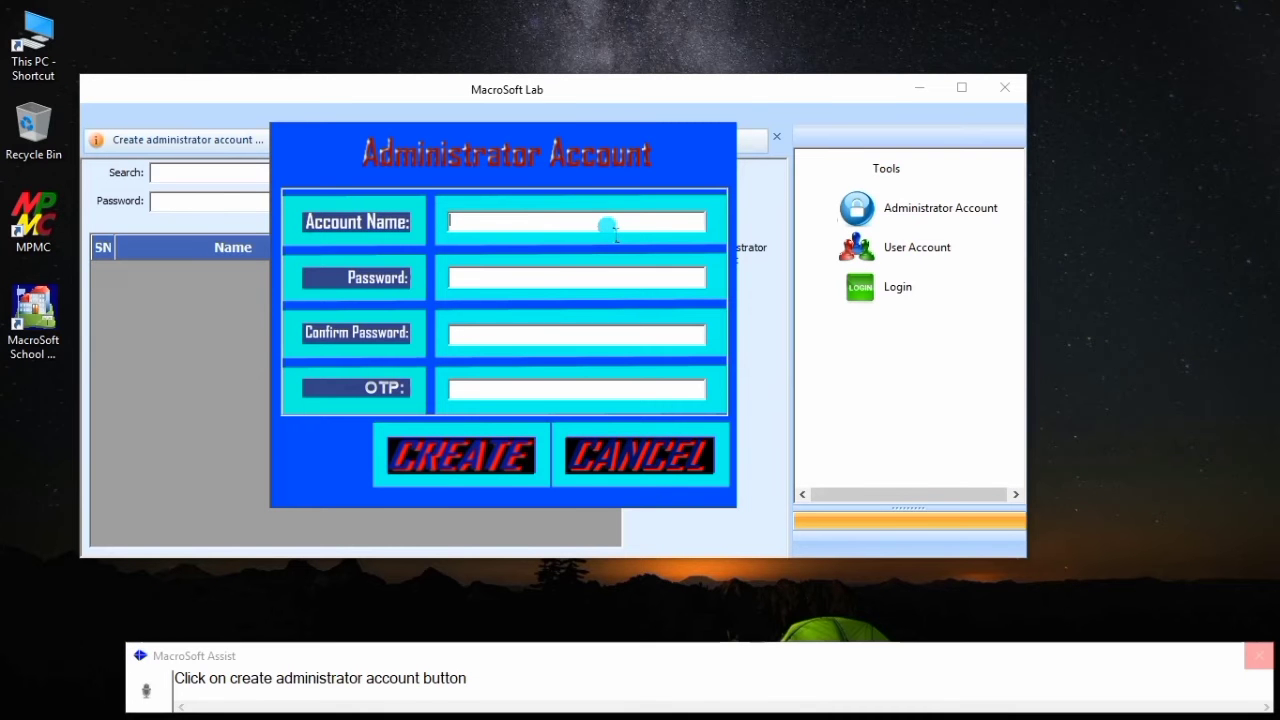
text(Admin)
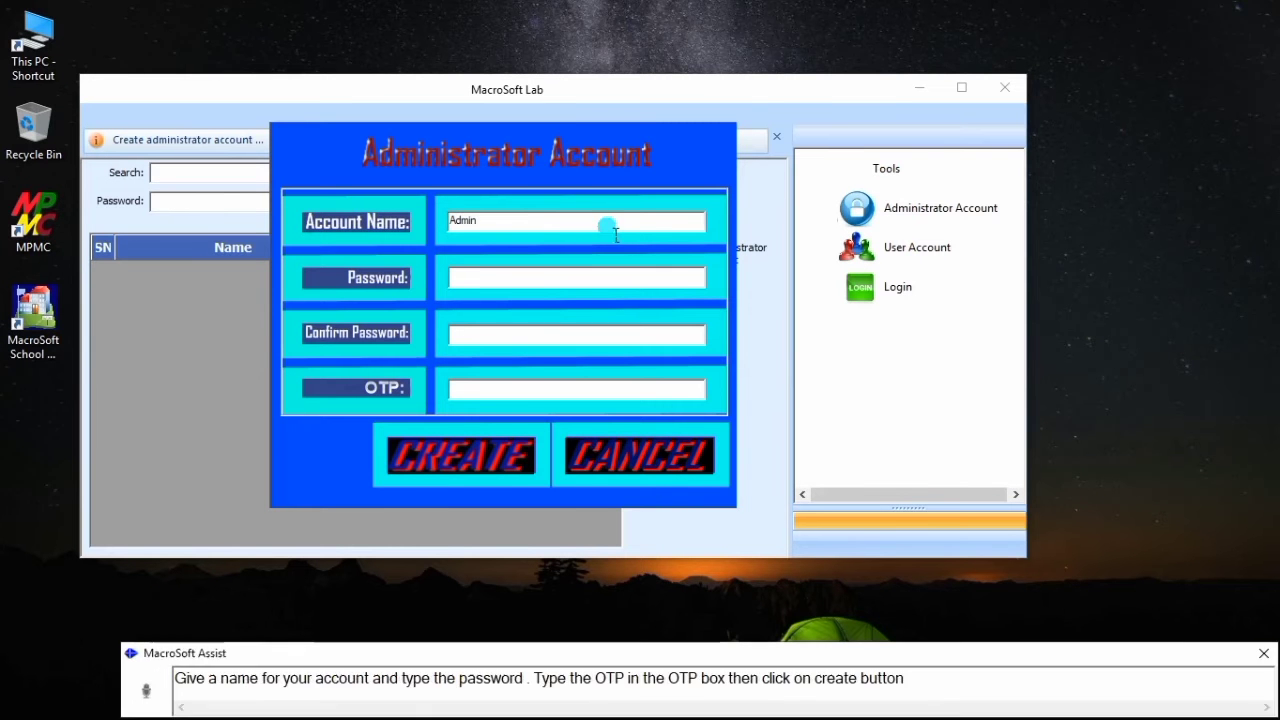
key(Tab)
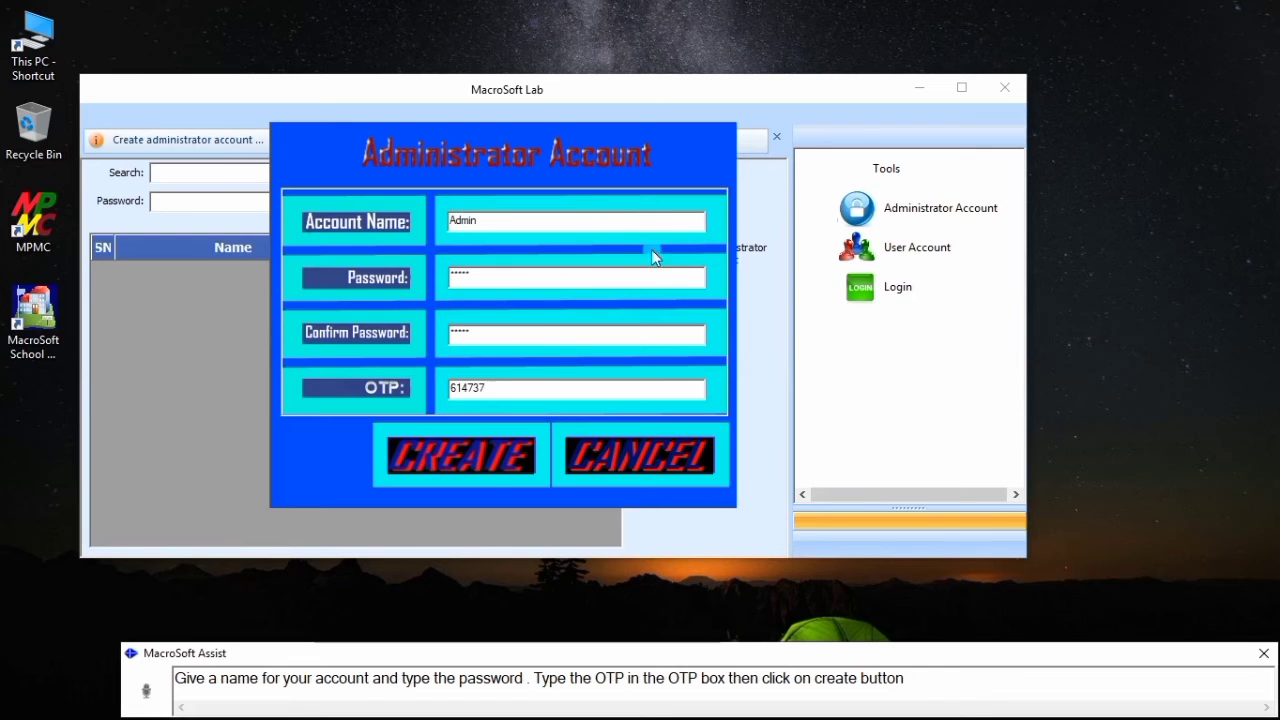
key(ctrl+a)
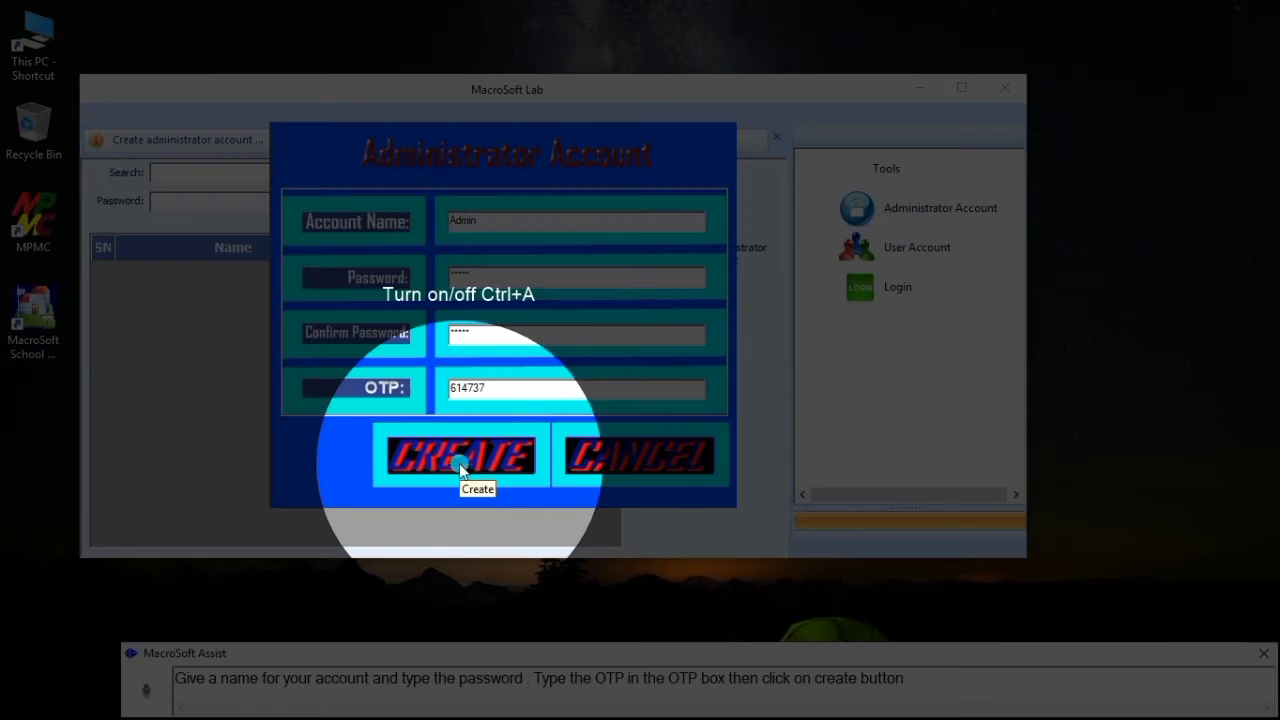
key(ctrl+a)
click(459, 463)
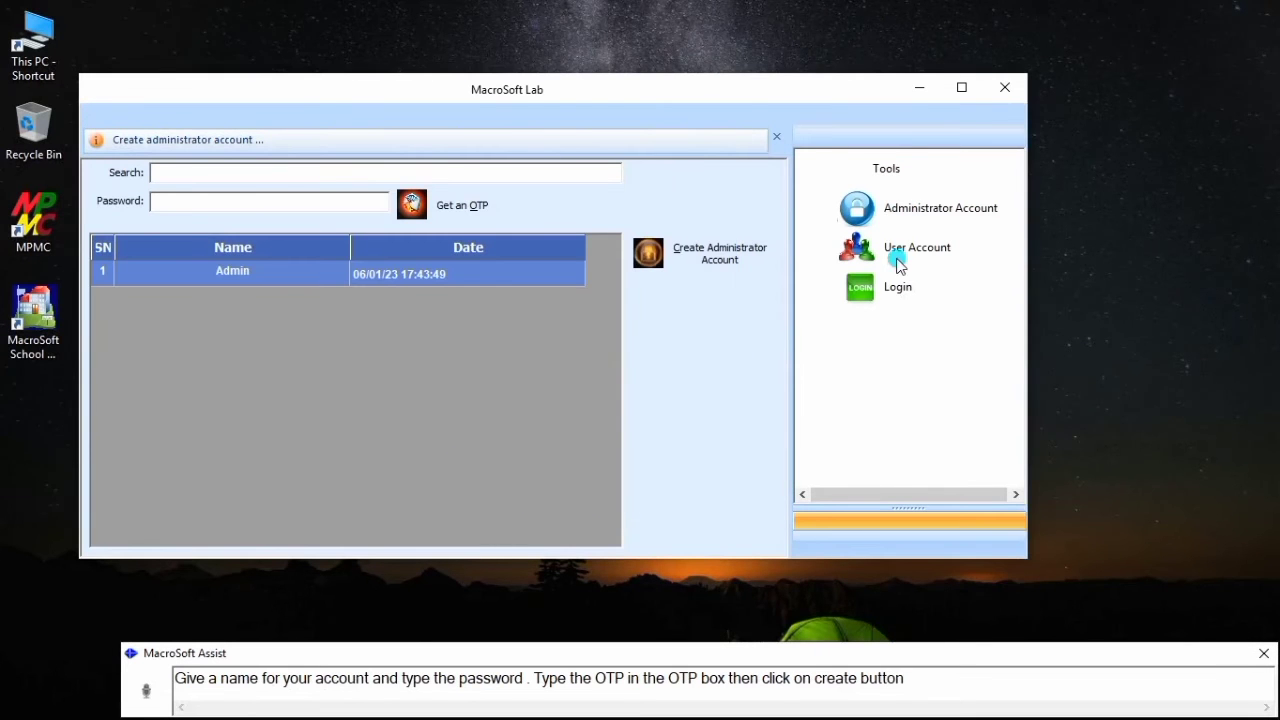
Create a user account named Mr A of type Admin, entering its password, confirmation and the administrator password
key(ctrl+a)
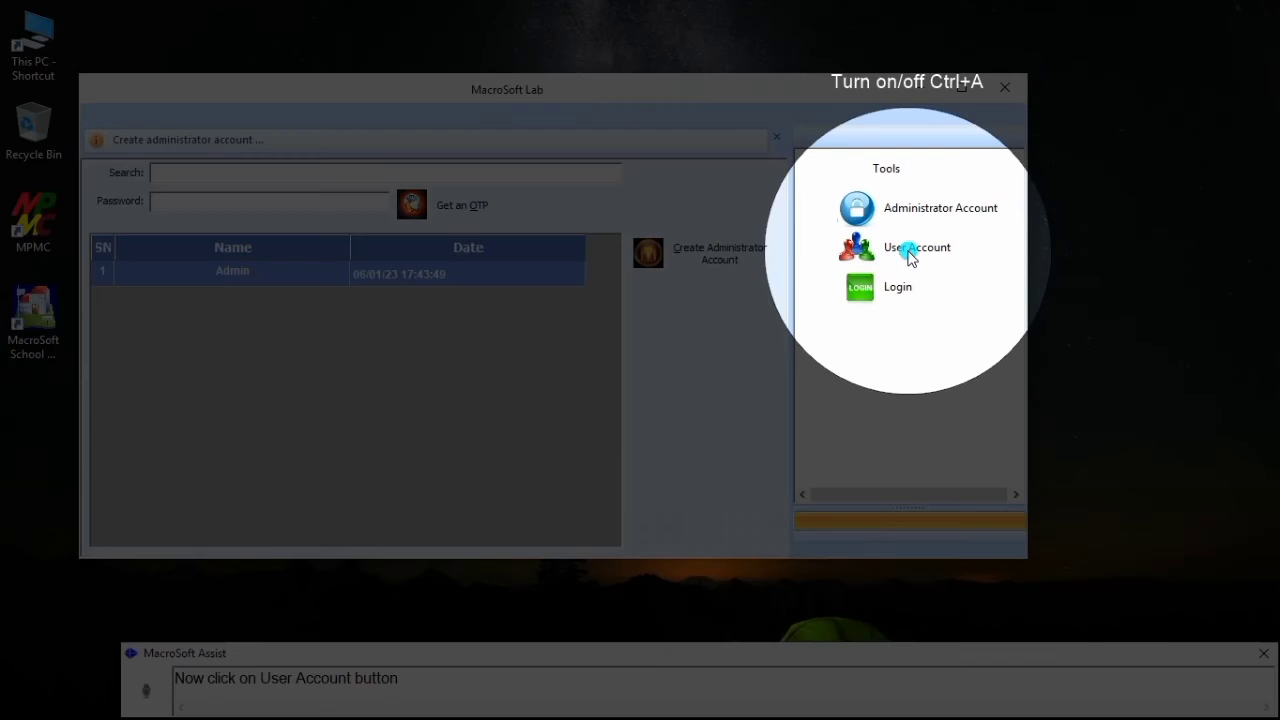
key(ctrl+a)
click(910, 250)
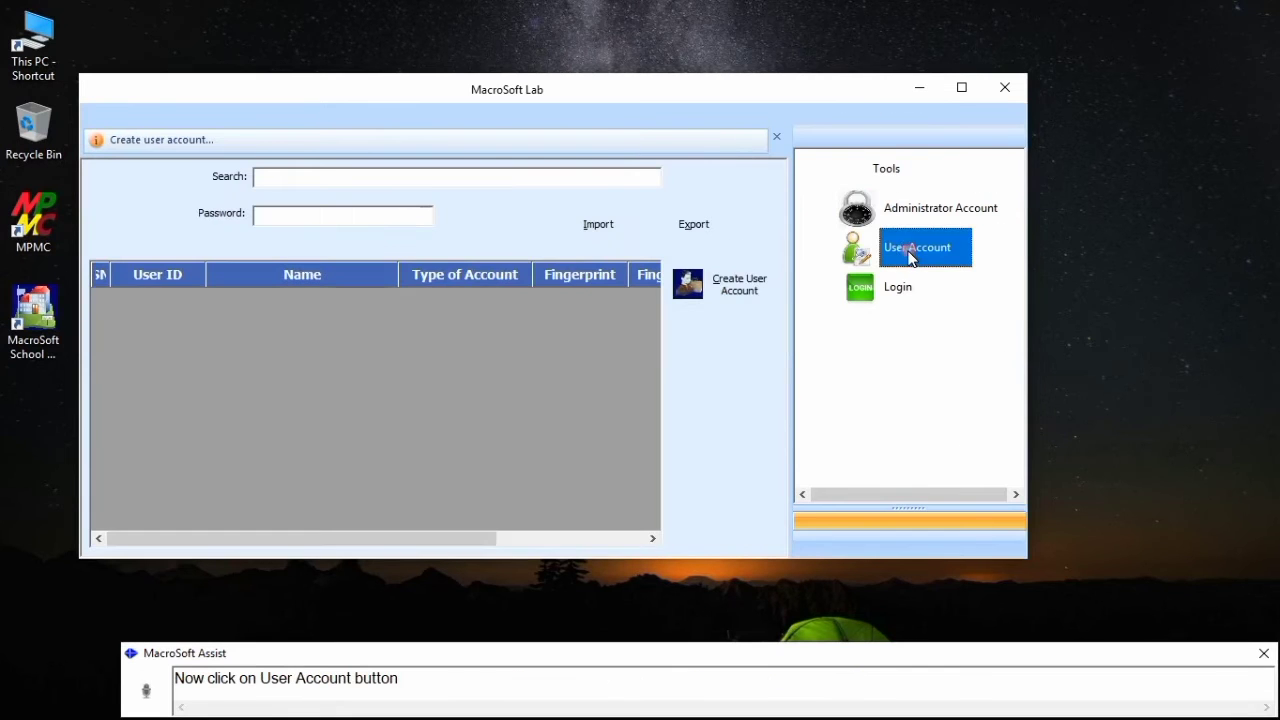
key(ctrl+a)
key(ctrl+a)
click(748, 287)
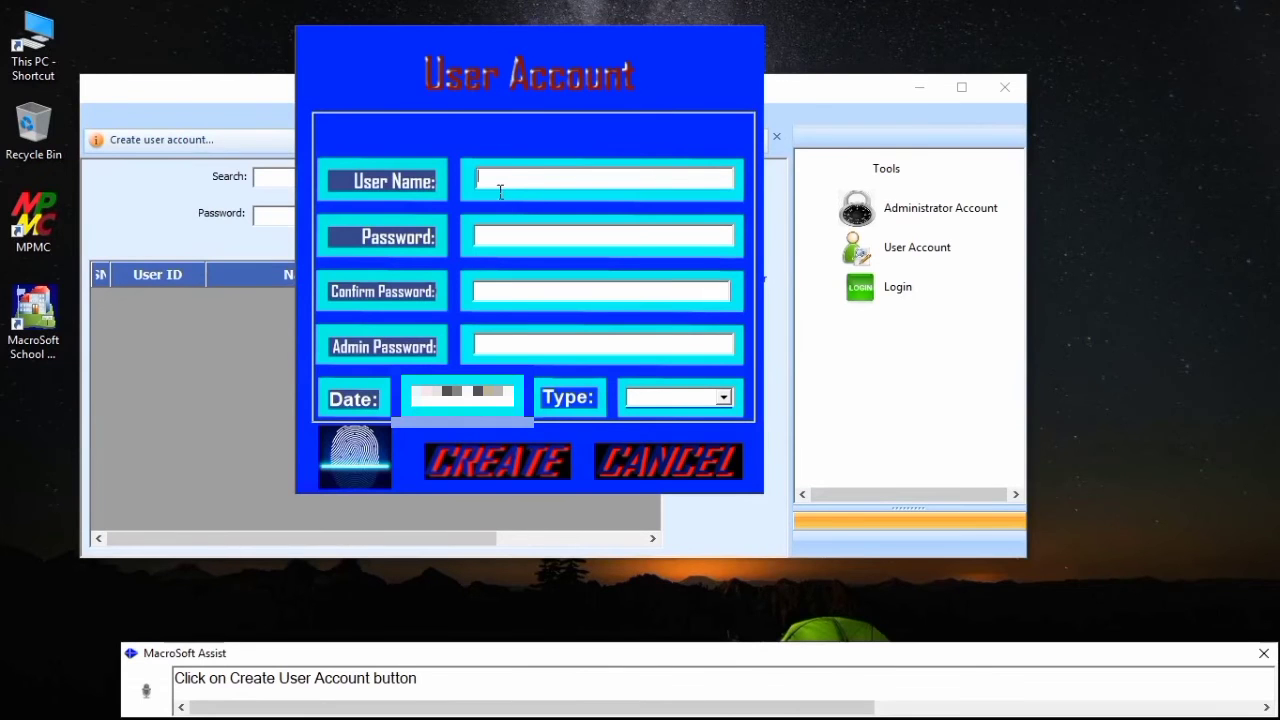
text(Mr)
key(Tab)
key(Tab)
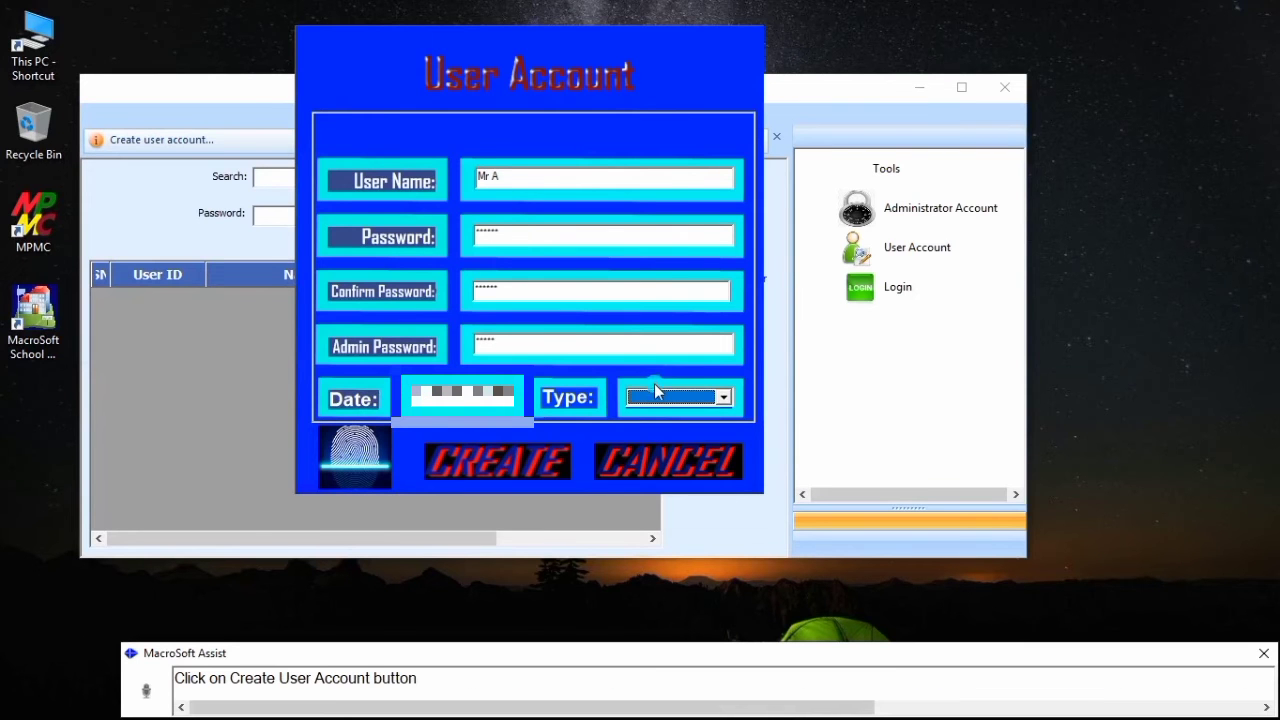
click(657, 391)
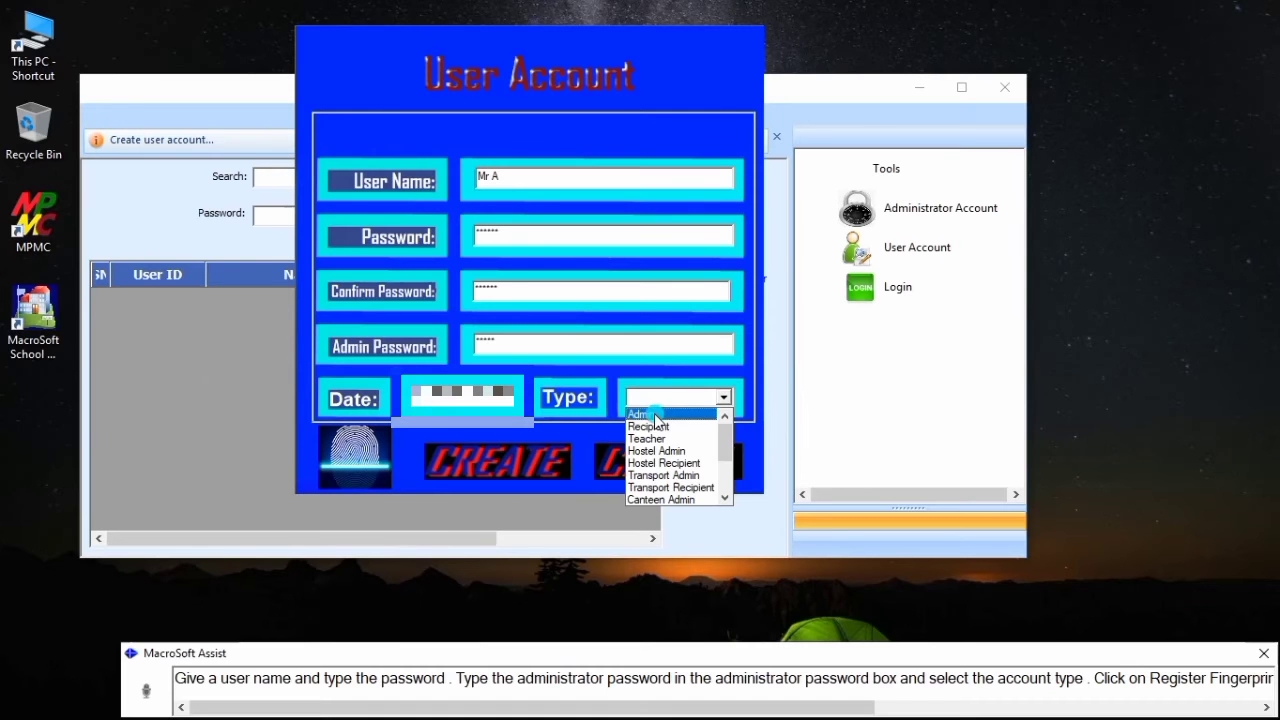
click(640, 360)
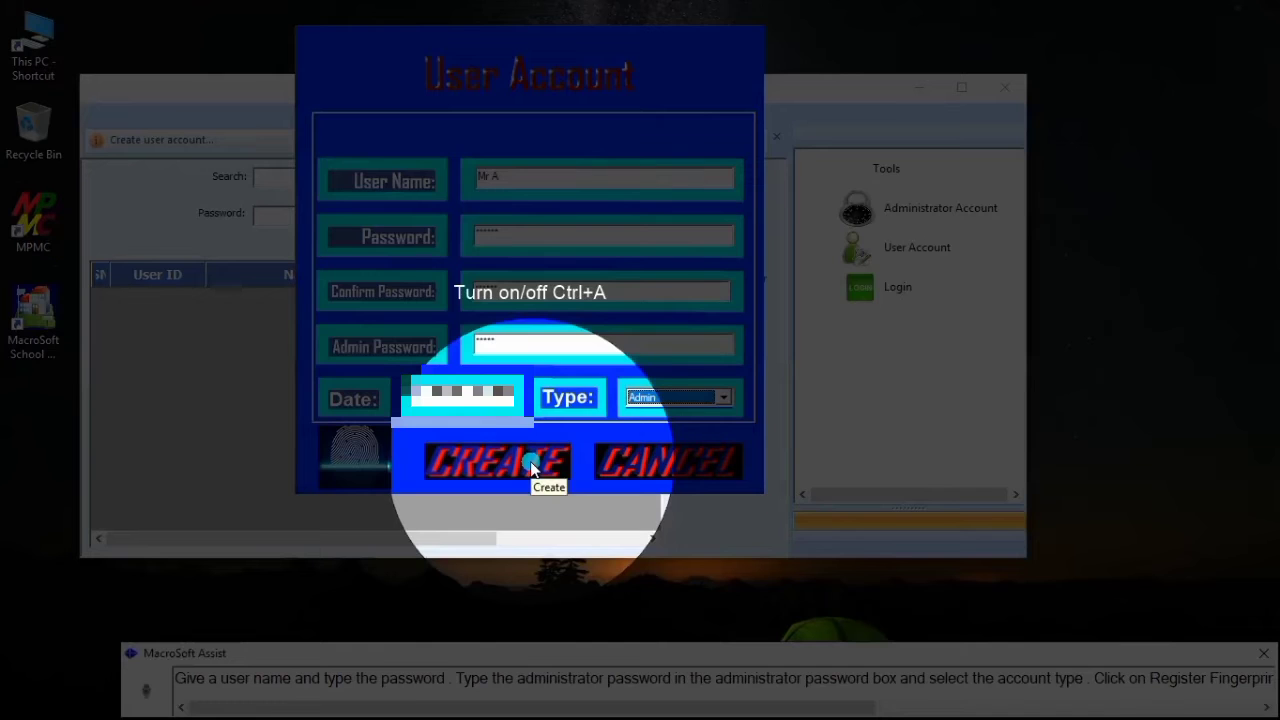
click(530, 465)
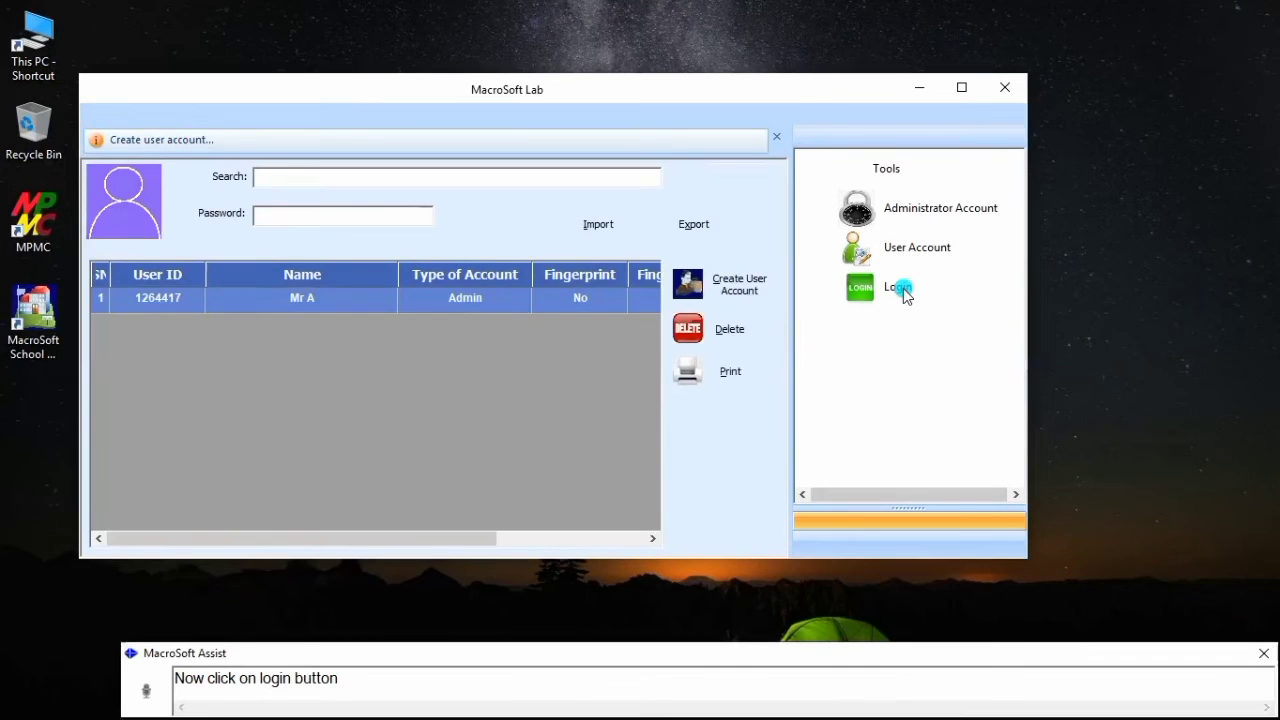
Log in as user Mr A with the account password and acknowledge the login notice
click(904, 288)
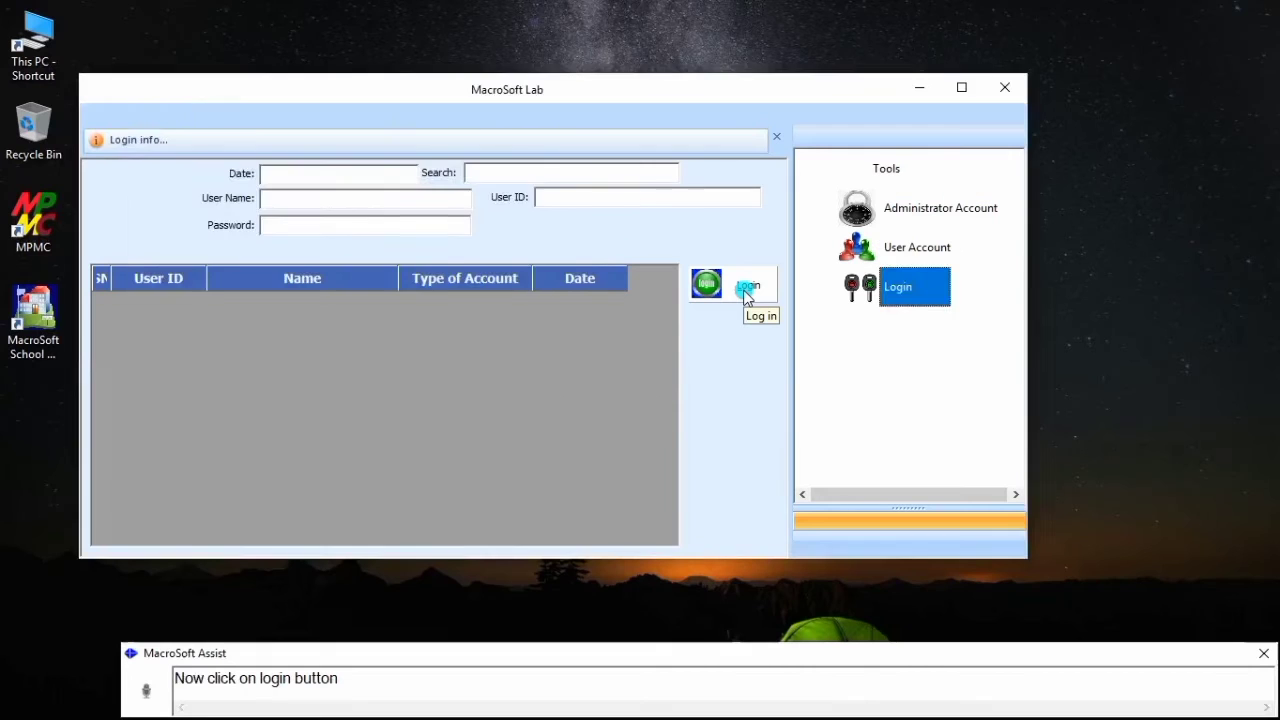
click(746, 291)
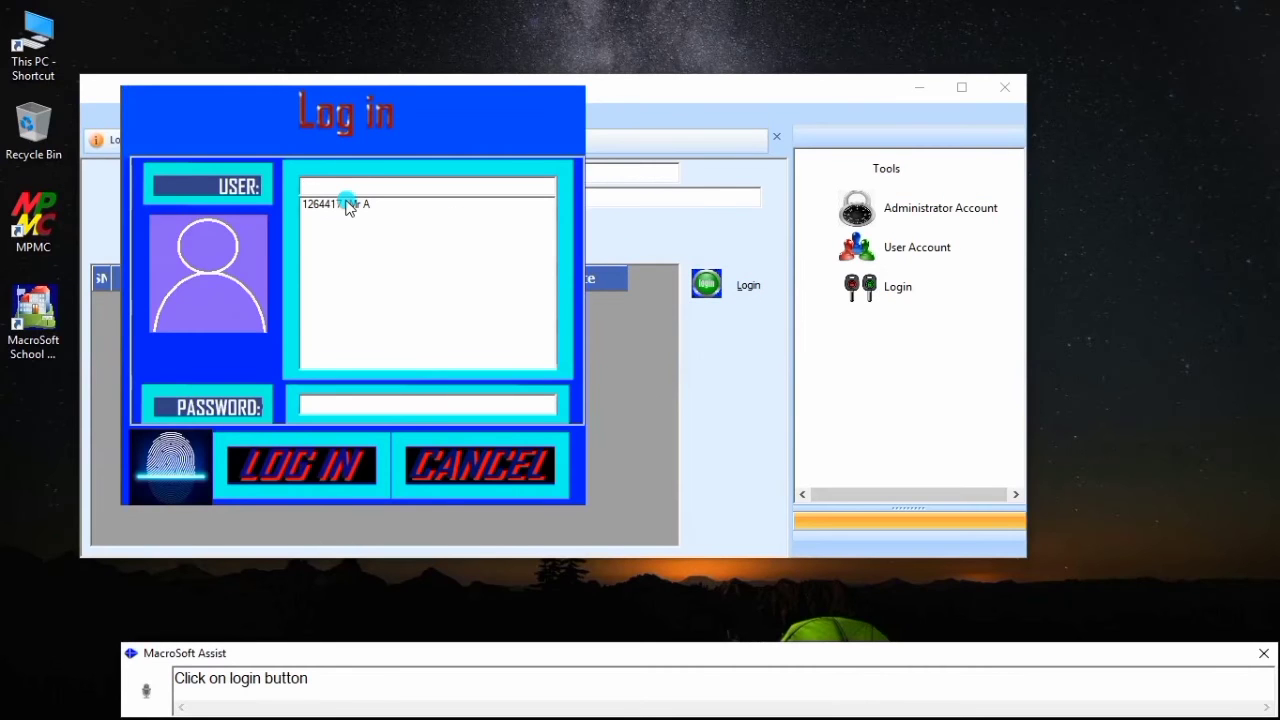
key(ctrl+a)
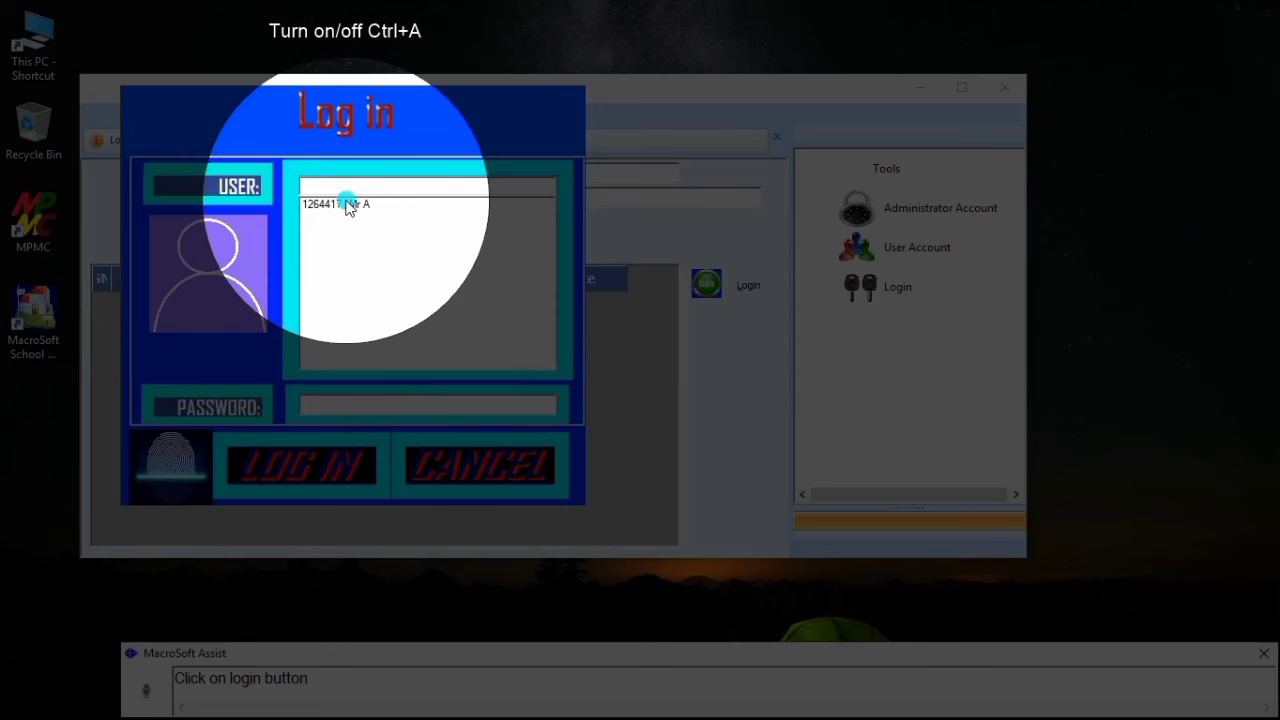
click(347, 205)
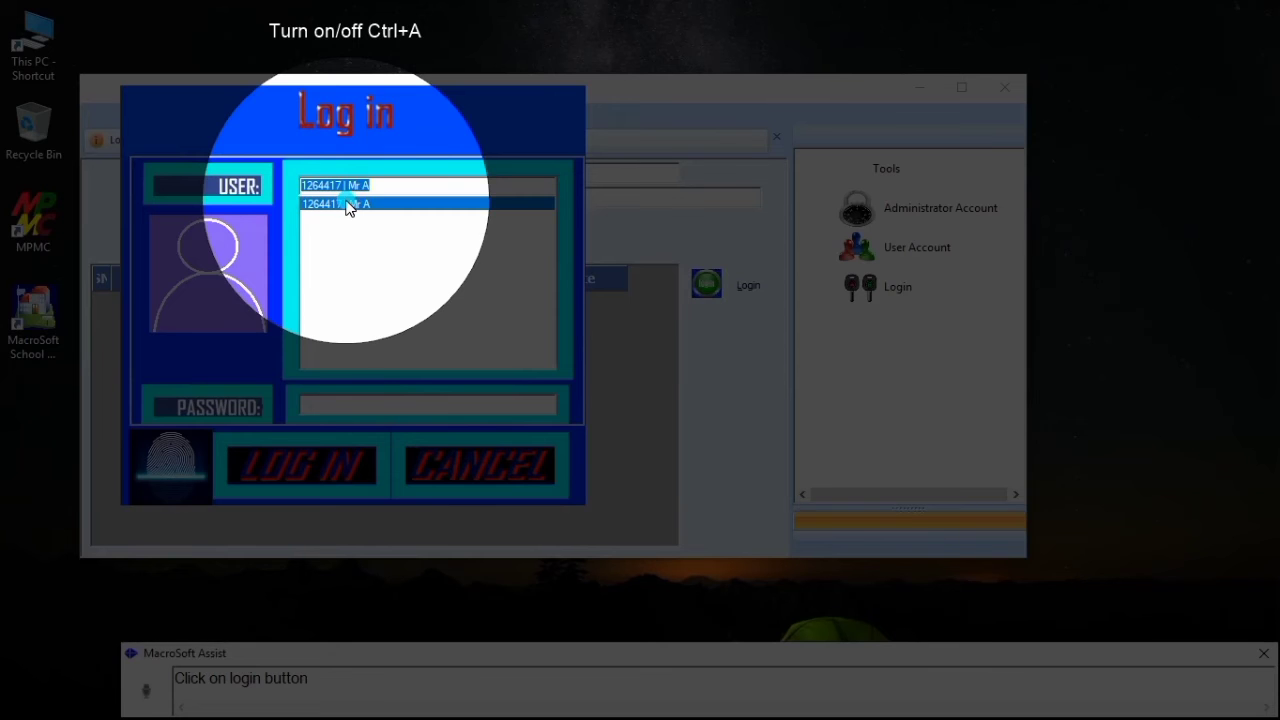
key(ctrl+a)
click(362, 404)
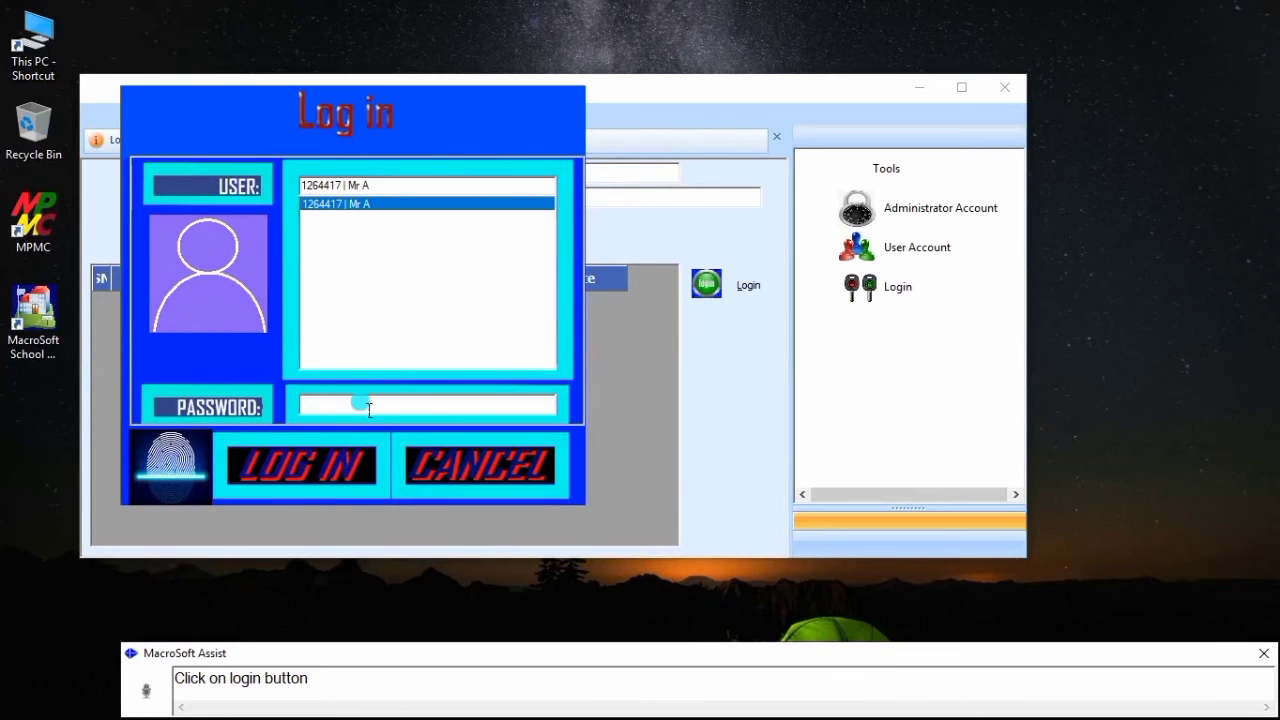
text(**)
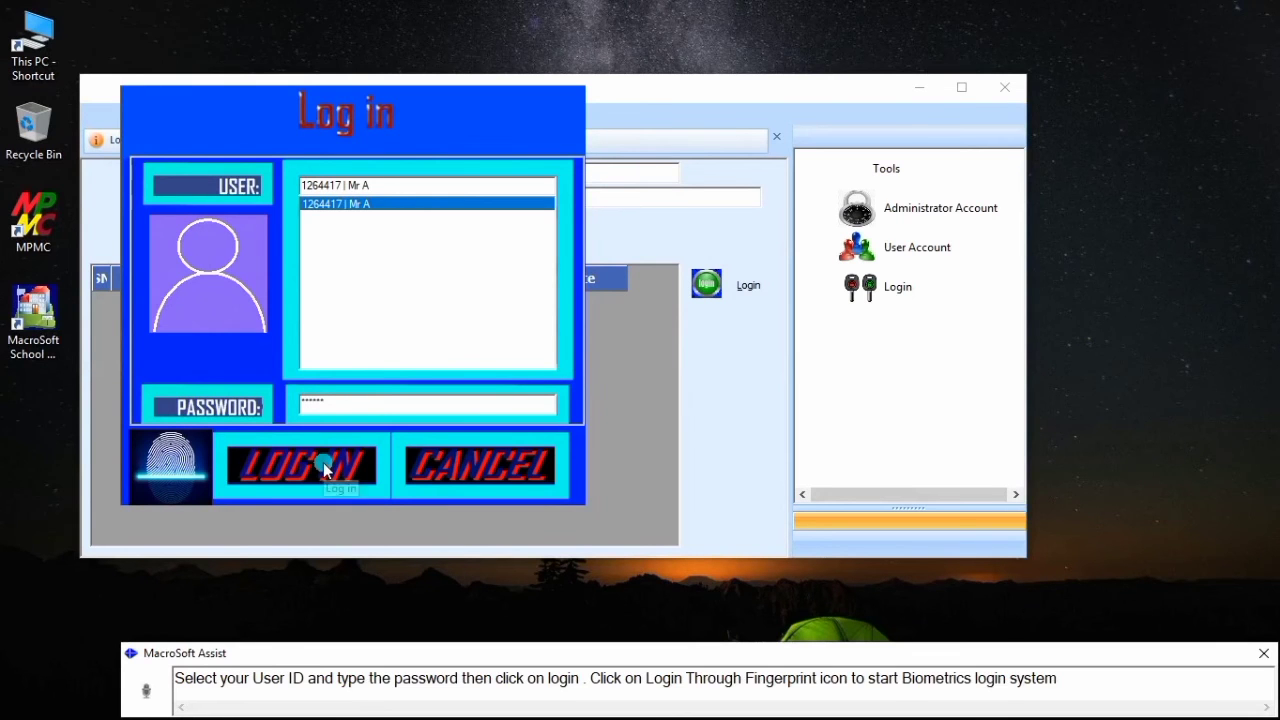
key(ctrl+a)
key(ctrl+a)
click(323, 464)
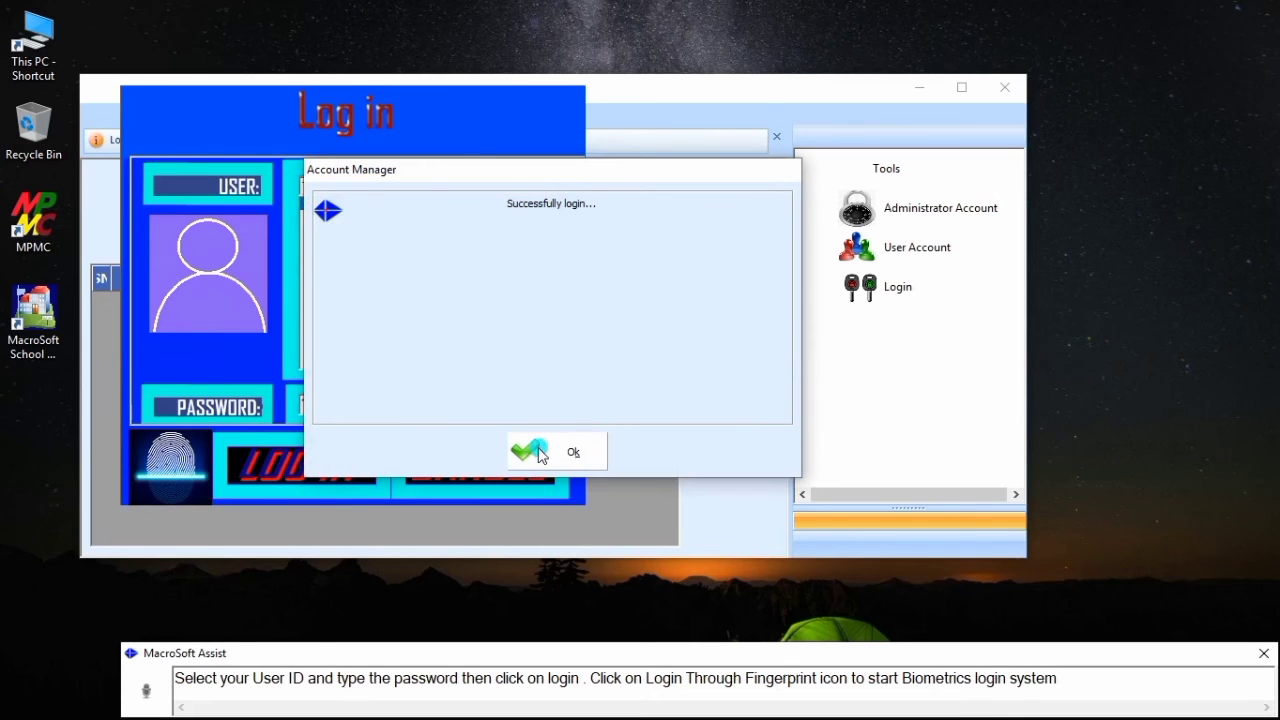
key(ctrl+a)
key(ctrl+a)
click(540, 455)
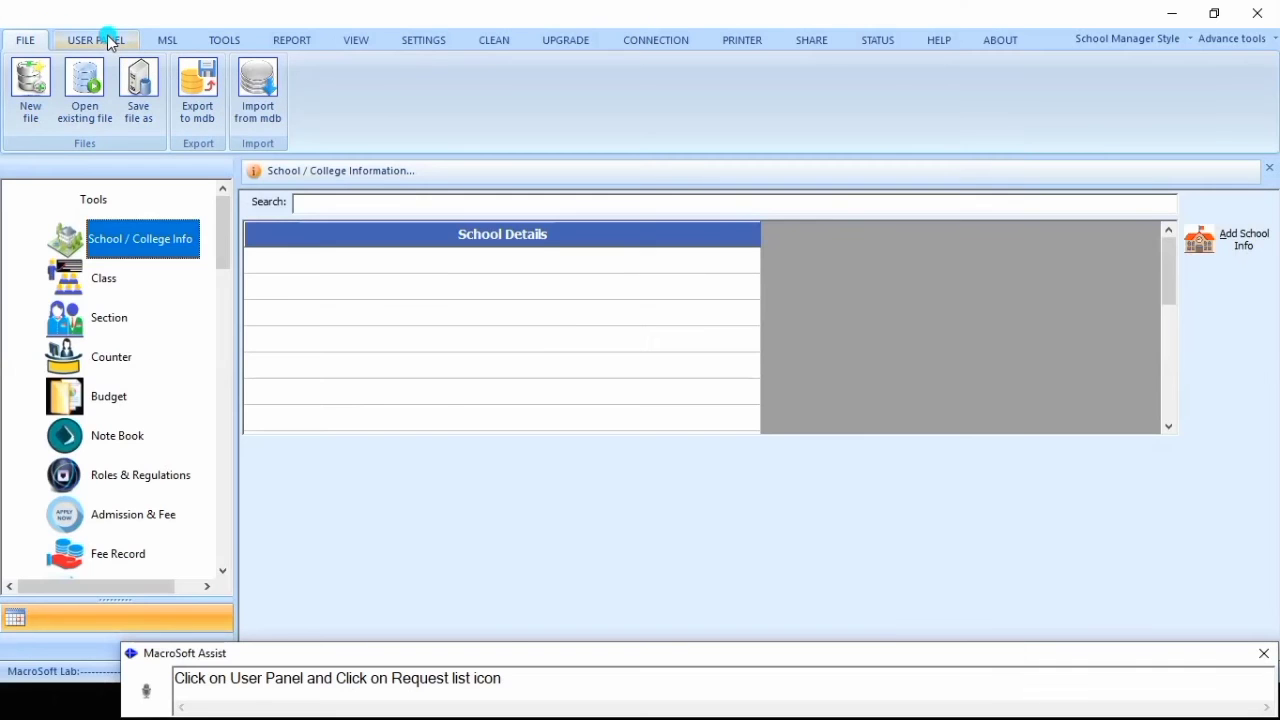
Open the request list, request access for the Mr A user and send an OTP for it
click(106, 40)
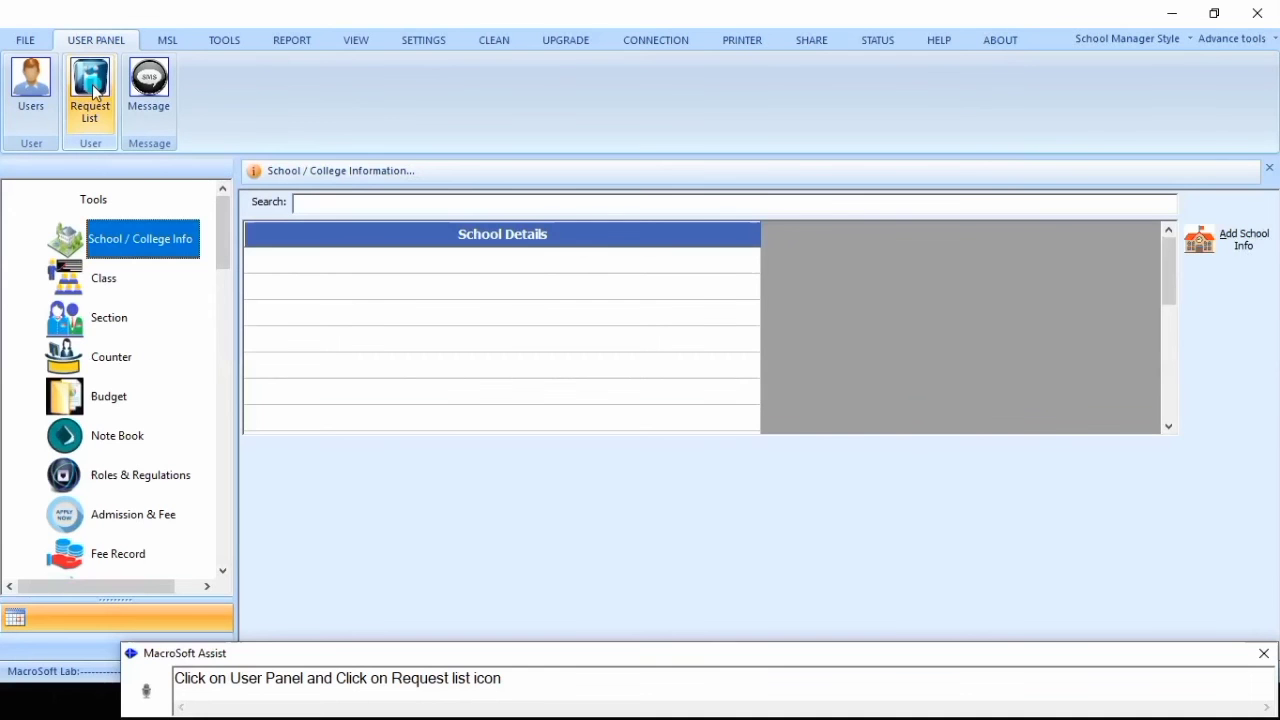
click(95, 90)
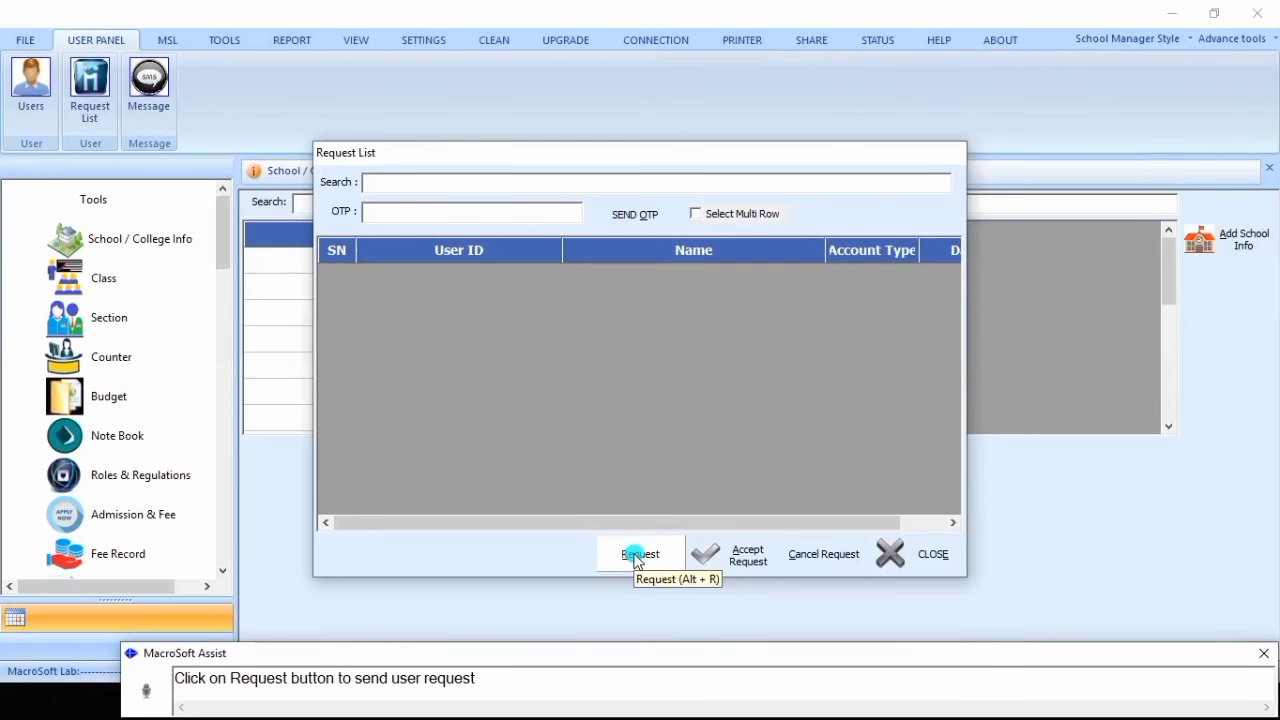
click(638, 556)
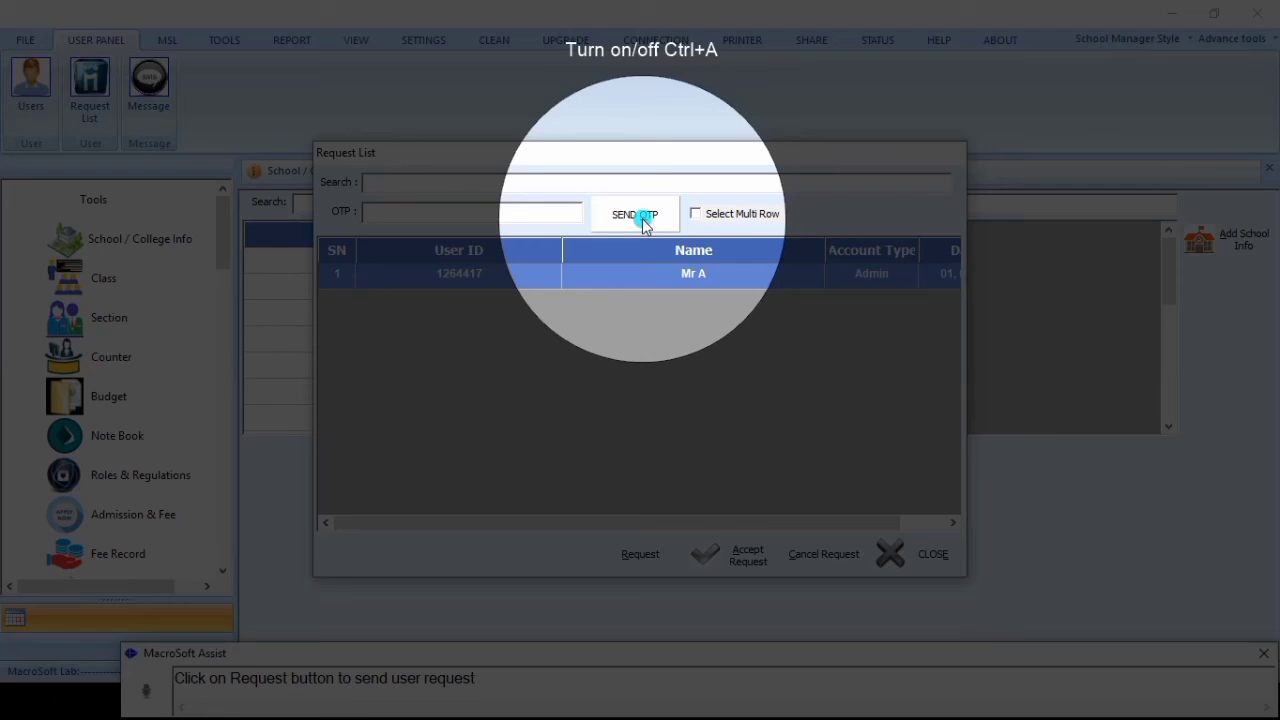
click(642, 218)
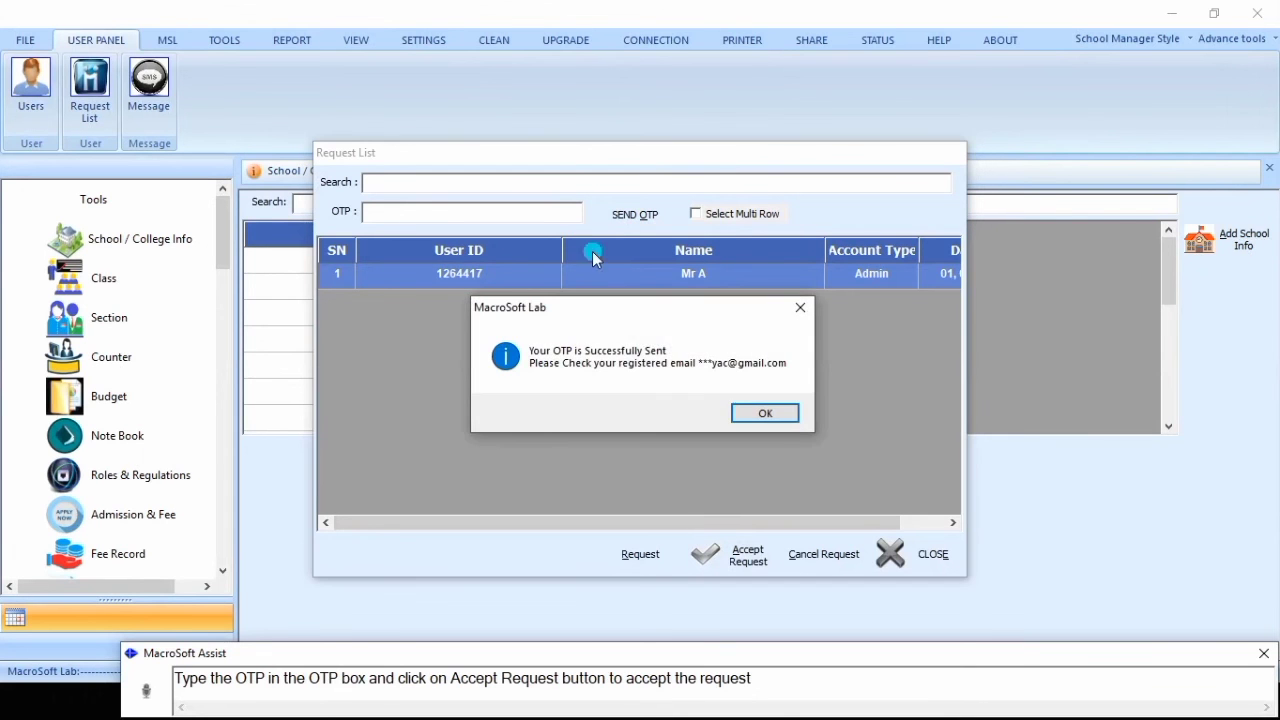
click(752, 415)
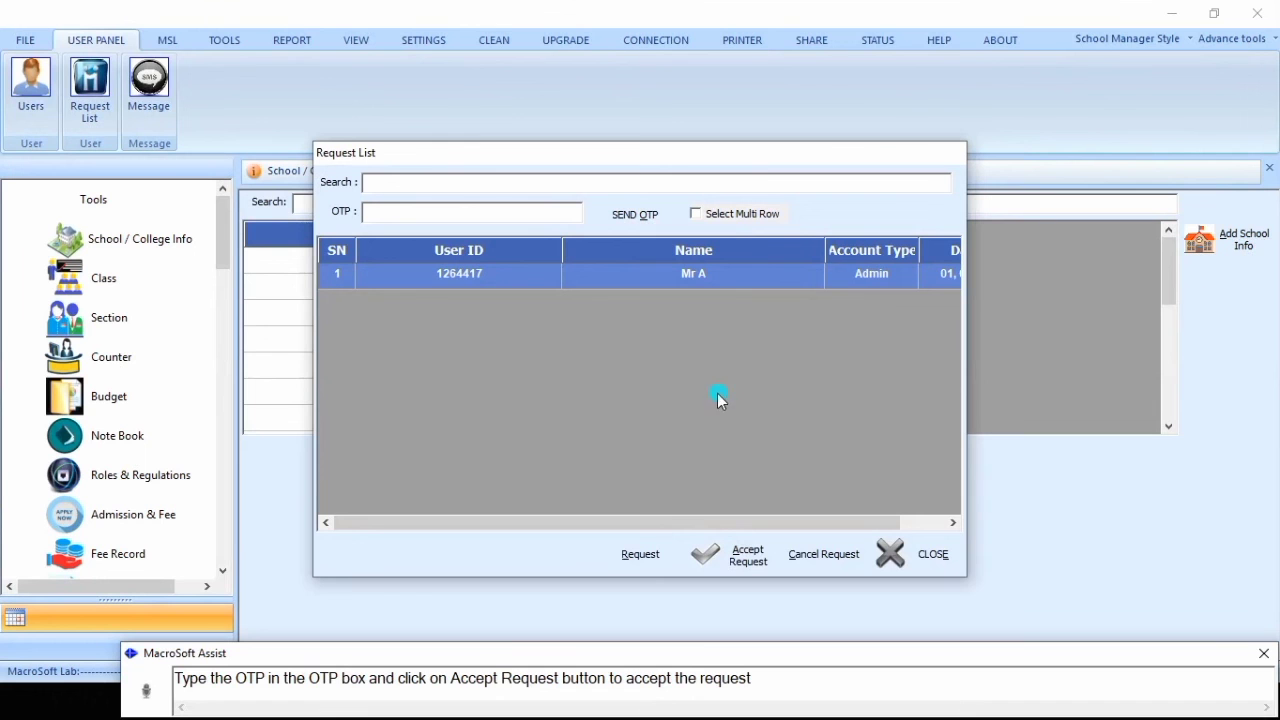
Enter the emailed OTP, accept the pending user request and close the request list
click(533, 218)
click(528, 219)
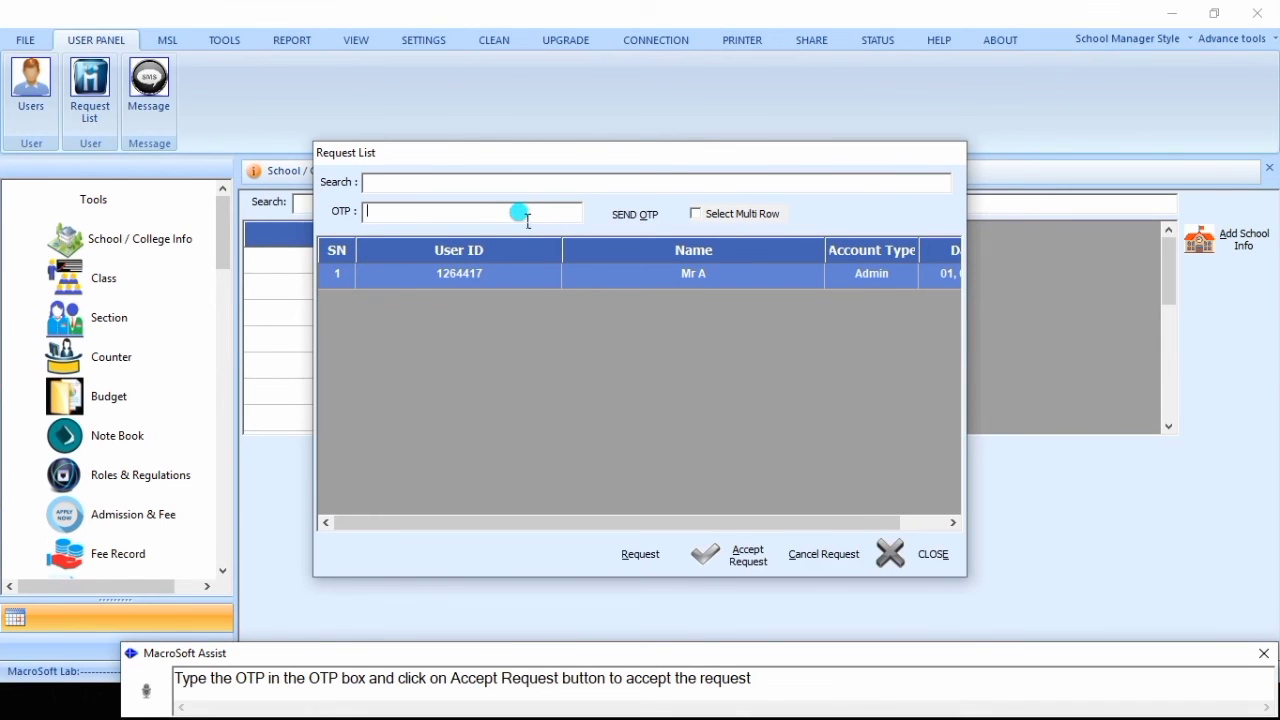
click(737, 560)
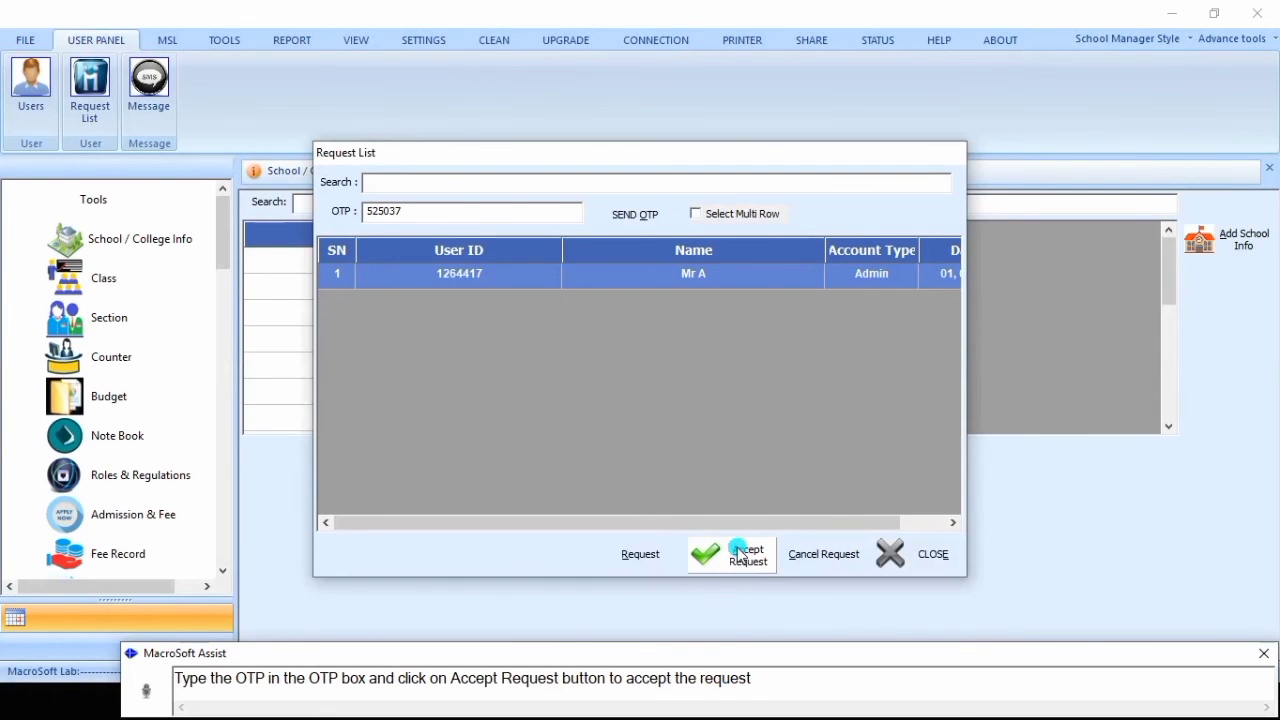
click(738, 557)
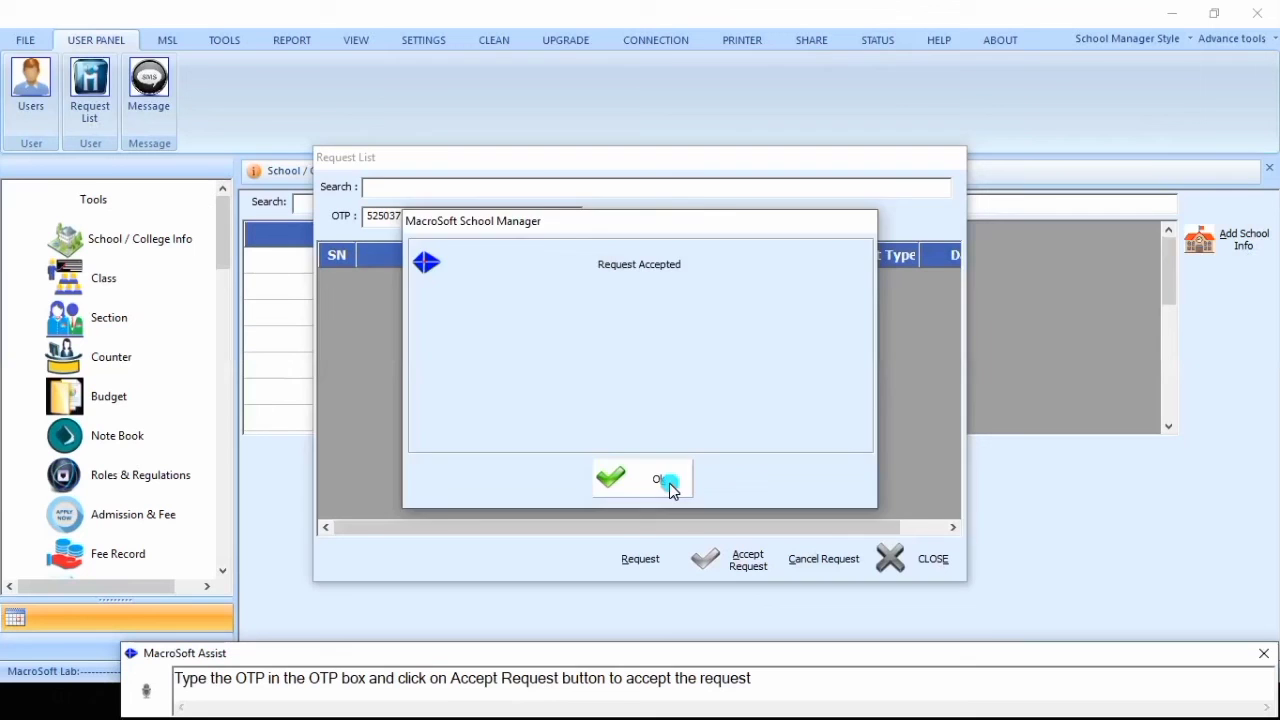
click(668, 482)
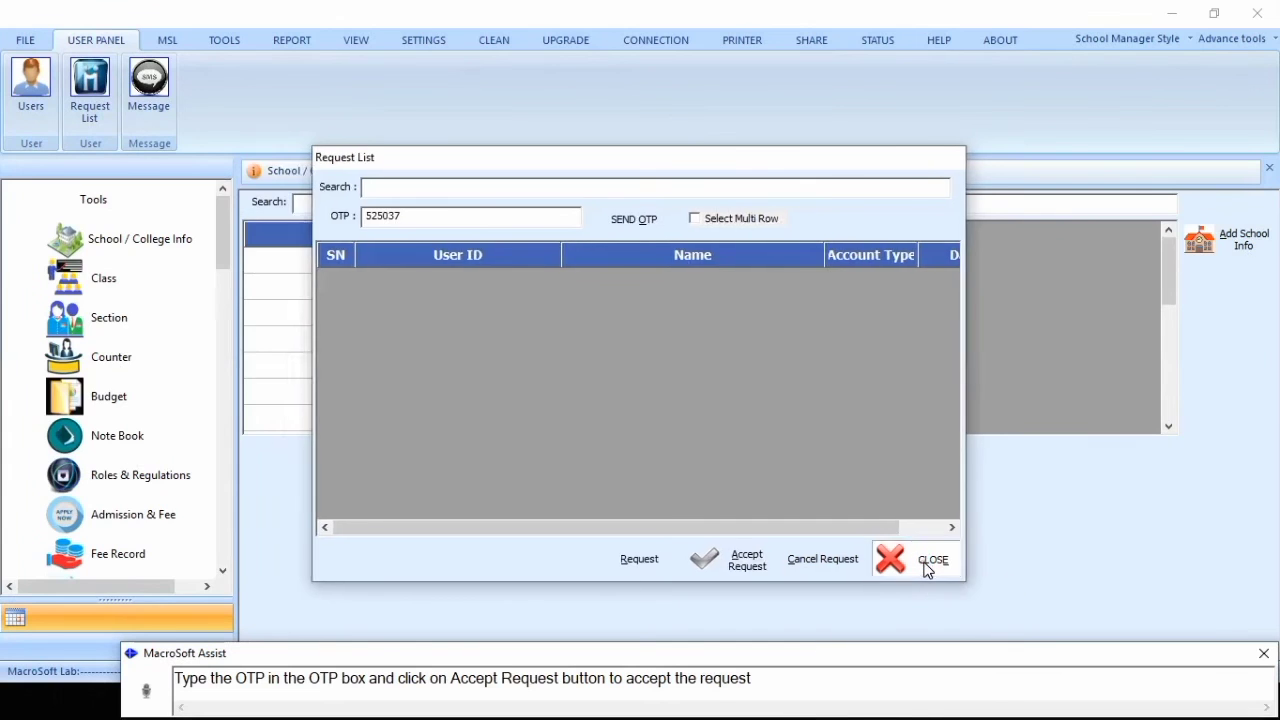
click(928, 566)
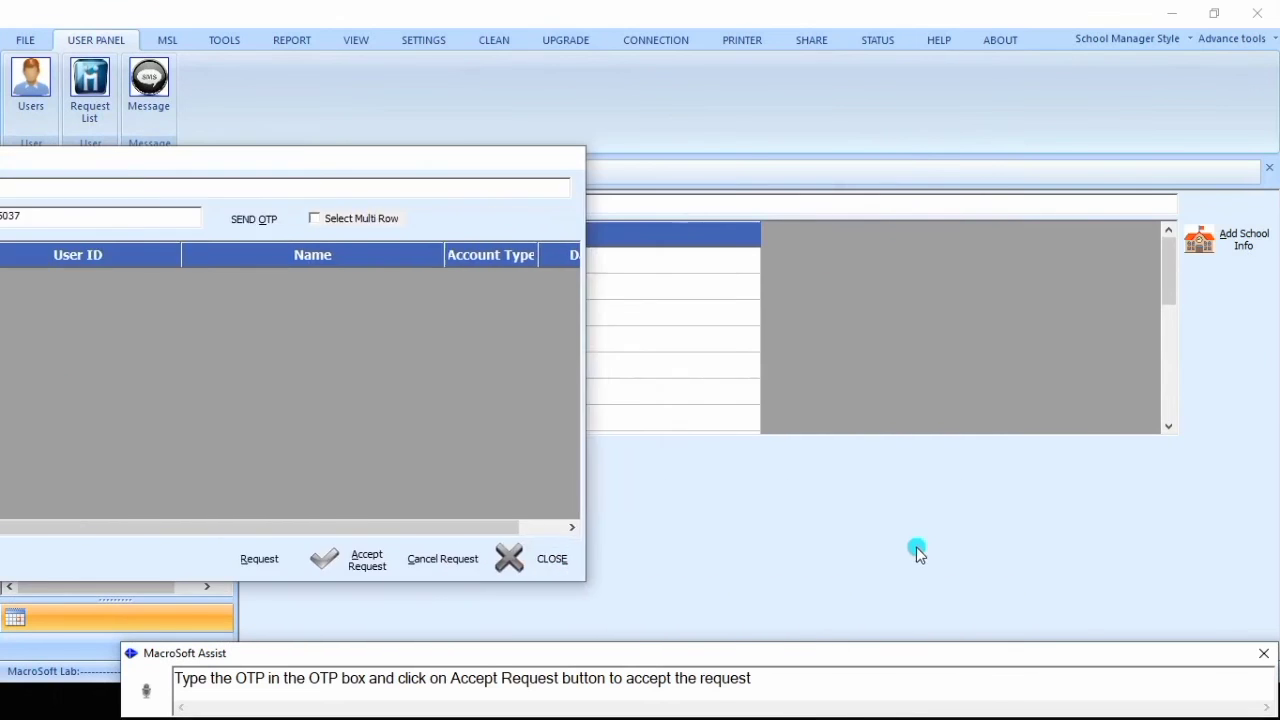